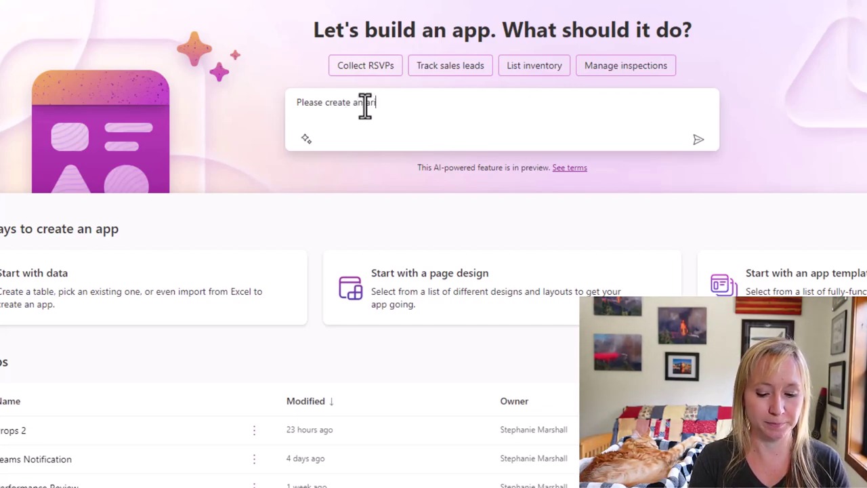
Ask Copilot to create an airplane maintenance tracking app and look over the columns of the generated table
type("an ariplane mainte")
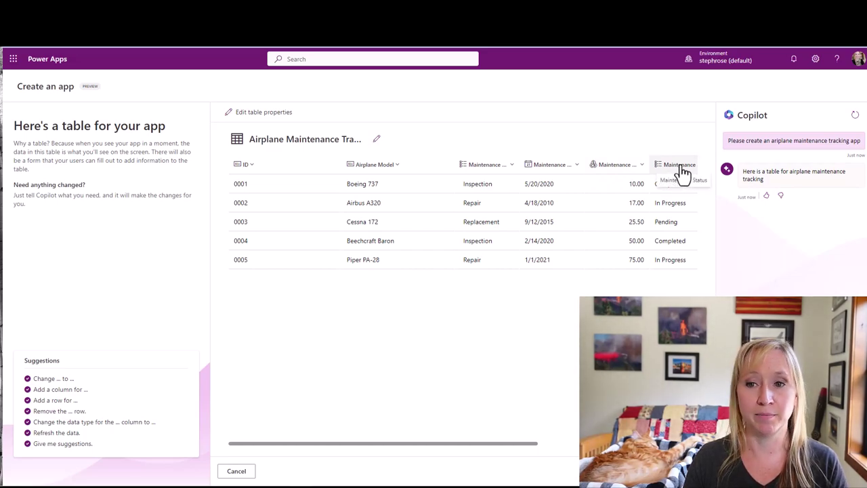
scroll(576, 449, "right", 5)
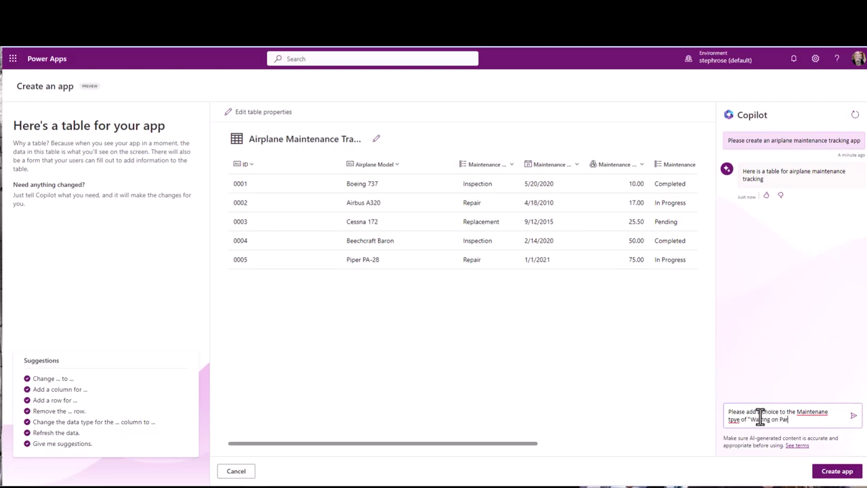
Have Copilot add the choice "Waiting on Parts" to the maintenance type and check the Maintenance Type column's properties
key("Return")
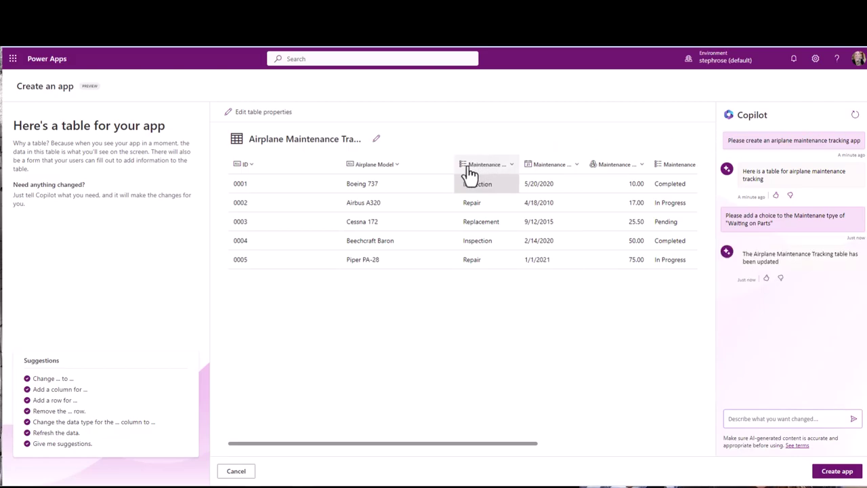
left_click(491, 167)
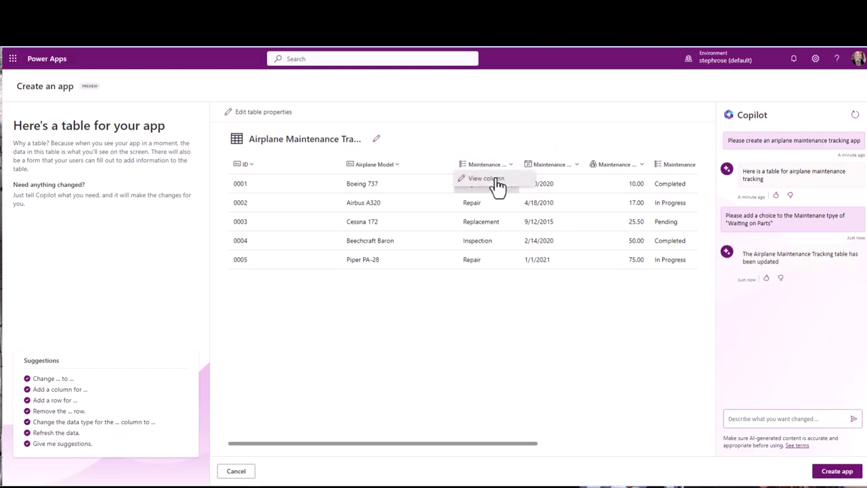
left_click(496, 180)
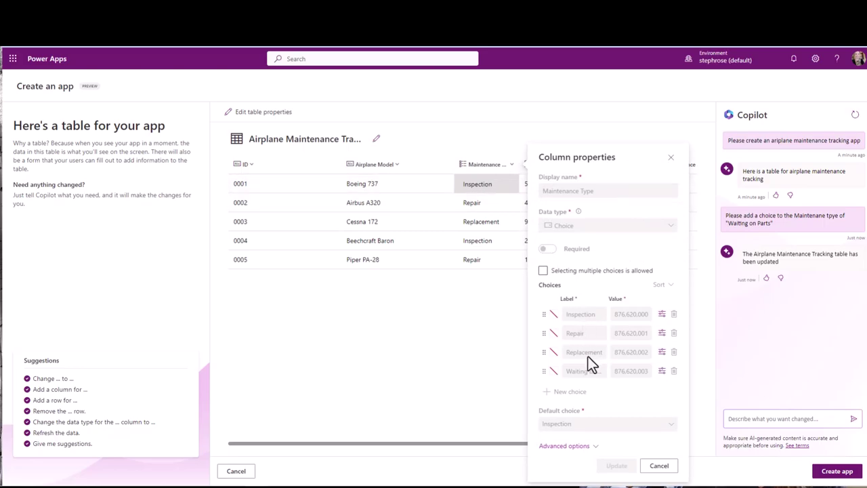
left_click(661, 468)
Begin another Copilot request for an addition to the airplane maintenance table
left_click(767, 418)
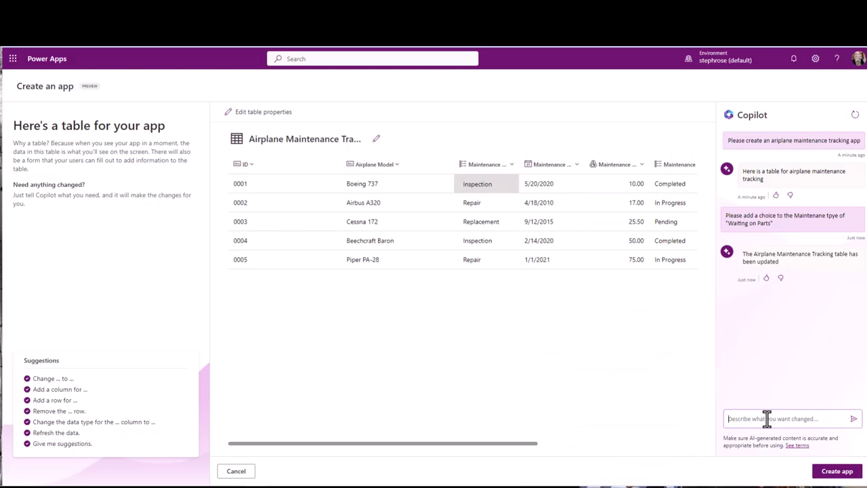
type("plese  add a")
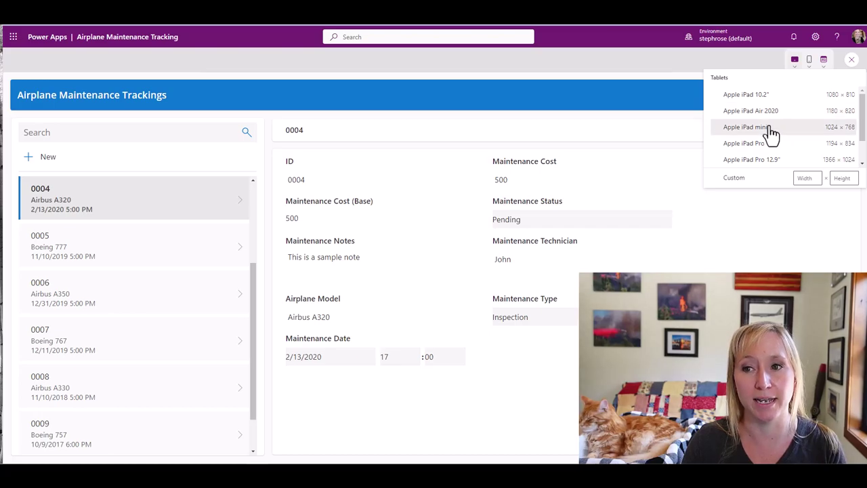
Preview the app on an Apple iPad mini and rotate the device to portrait orientation
left_click(772, 129)
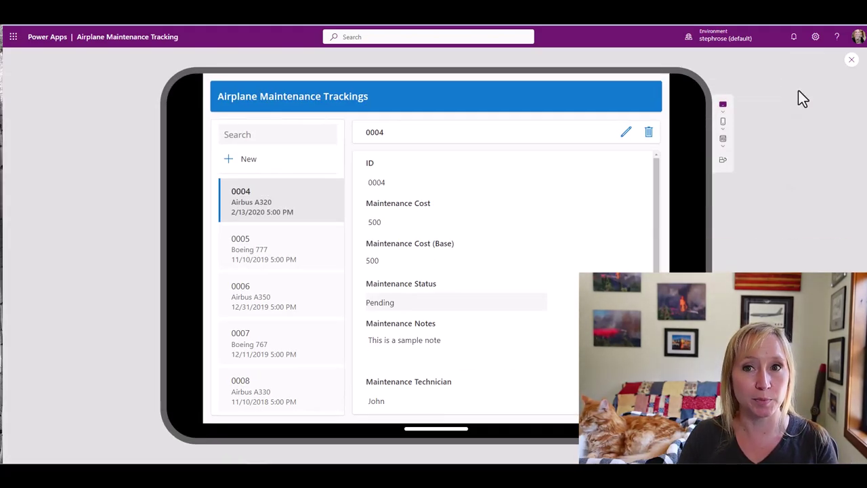
left_click(723, 160)
left_click(583, 120)
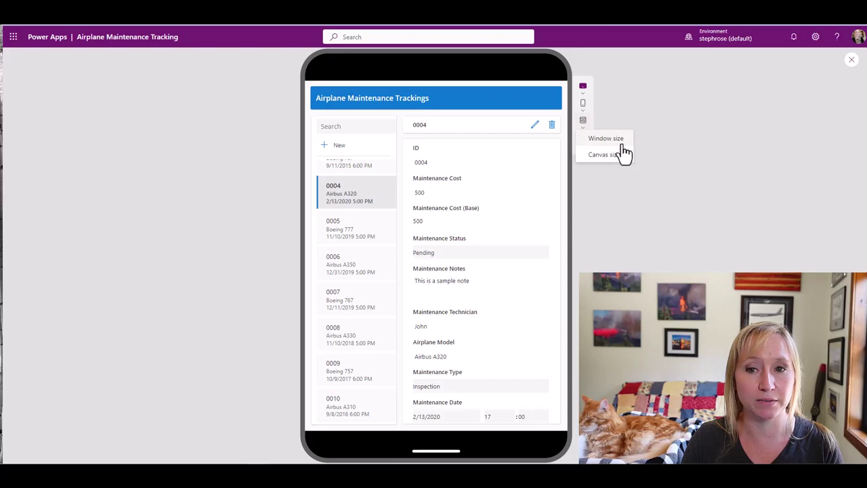
Preview the app on an Apple iPhone X, rotate it to landscape orientation, and close the preview
left_click(584, 105)
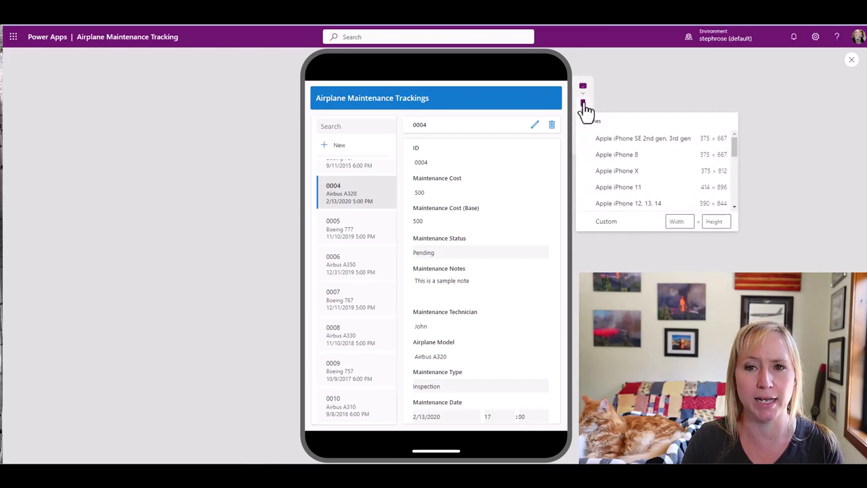
left_click(640, 173)
left_click(799, 232)
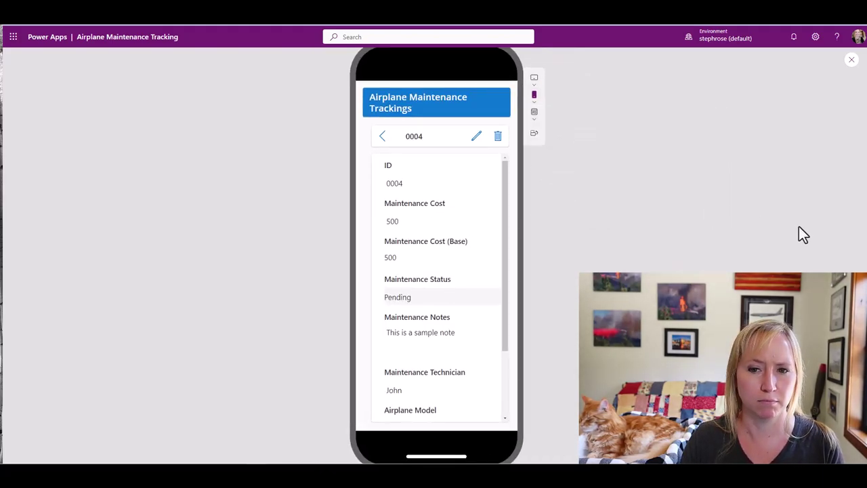
left_click(534, 134)
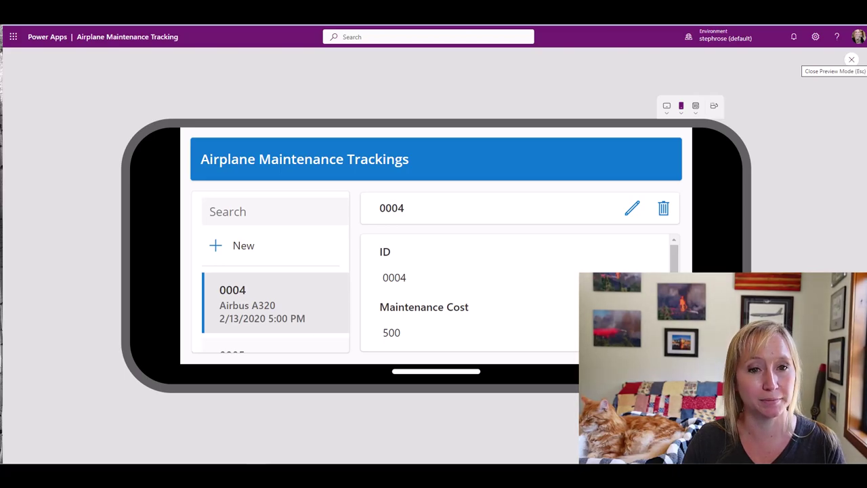
left_click(852, 60)
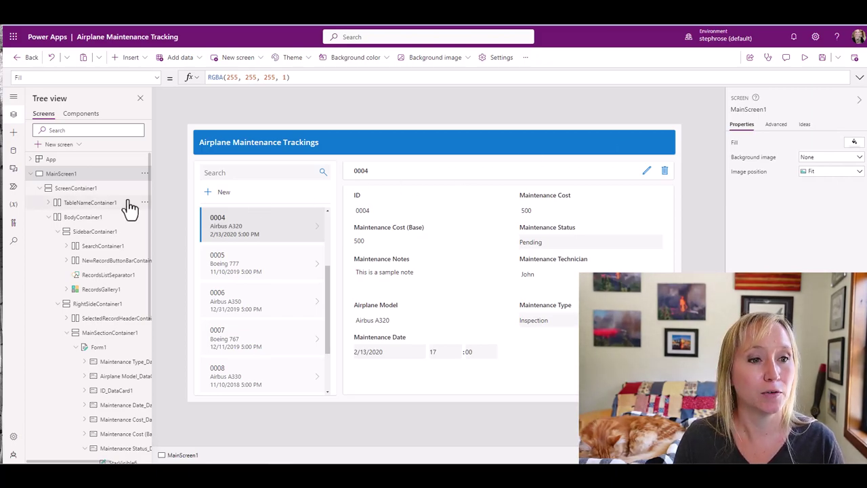
Add a new screen with the header, main section, footer layout and delete its footer container
left_click(243, 59)
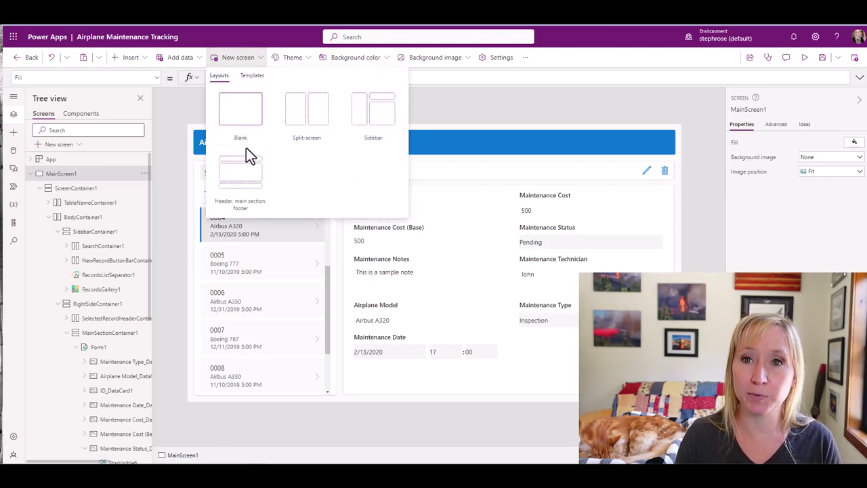
left_click(247, 177)
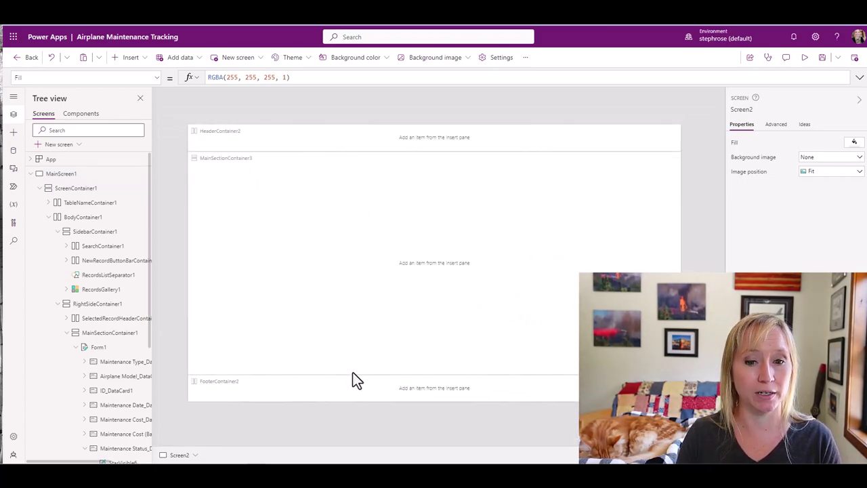
left_click(347, 392)
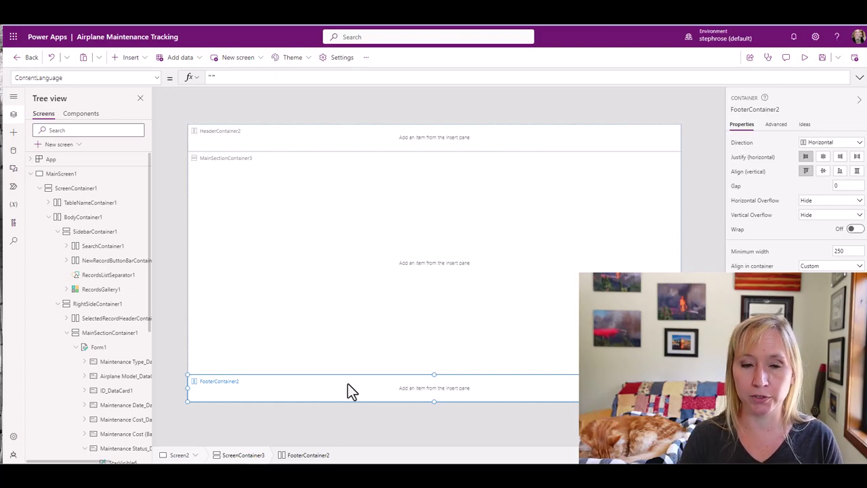
left_click(347, 391)
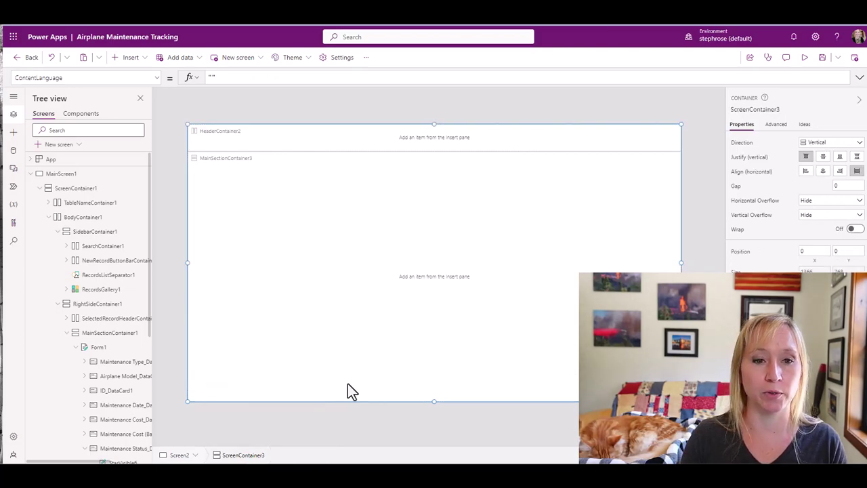
Insert a Copilot (preview) control in the new screen's main section container and connect it to the Airplane Maintenance Trackings table
left_click(296, 148)
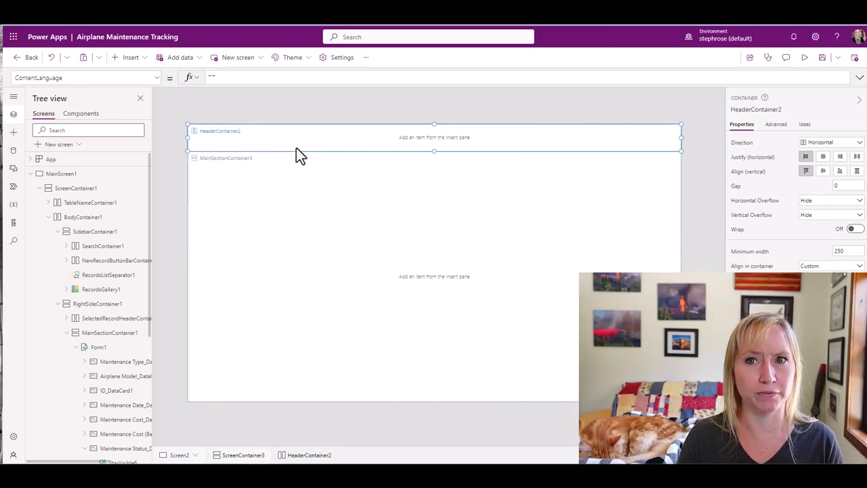
left_click(291, 194)
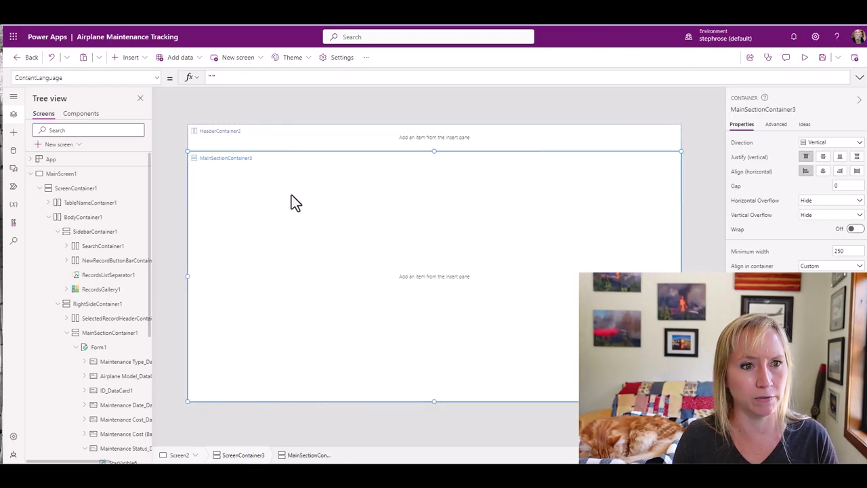
left_click(14, 132)
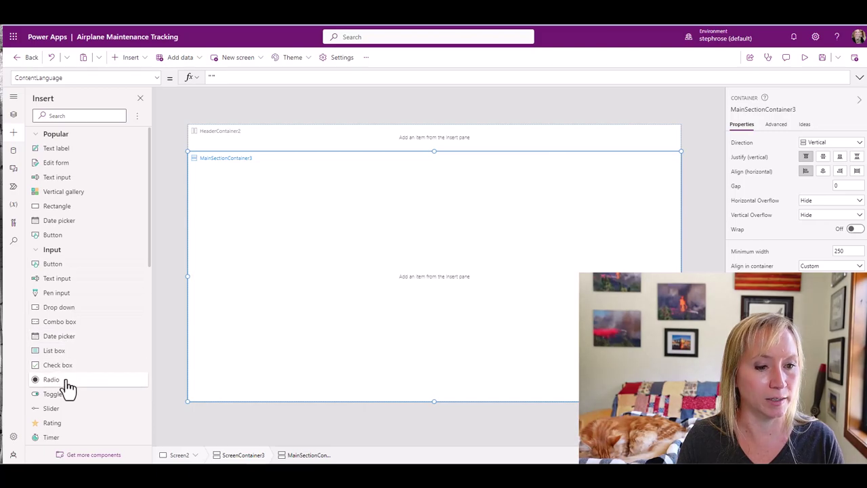
scroll(68, 388, "down", 3)
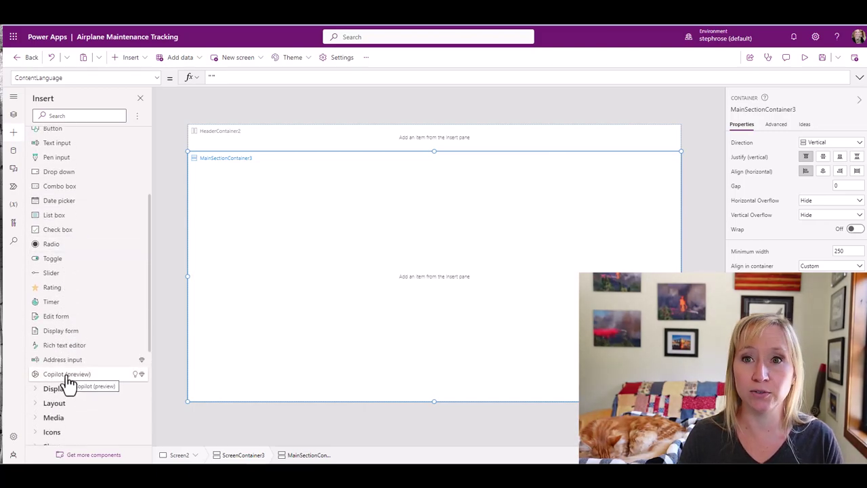
left_click_drag(68, 382, 441, 289)
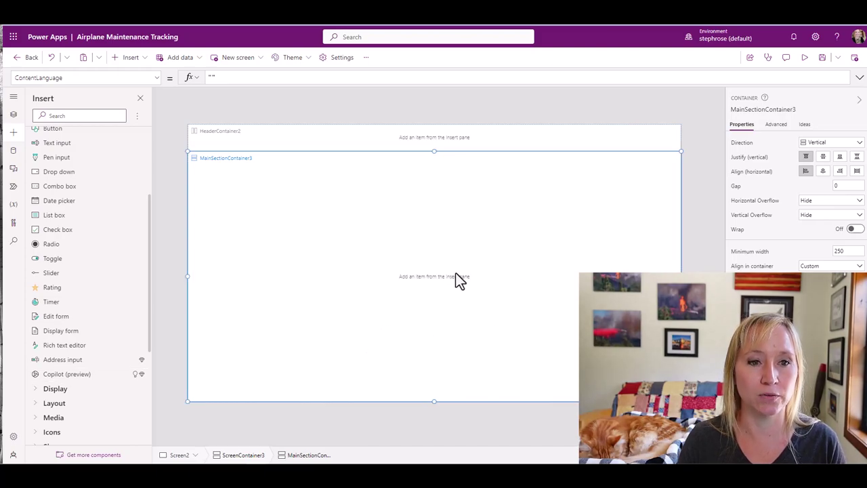
mouse_move(365, 237)
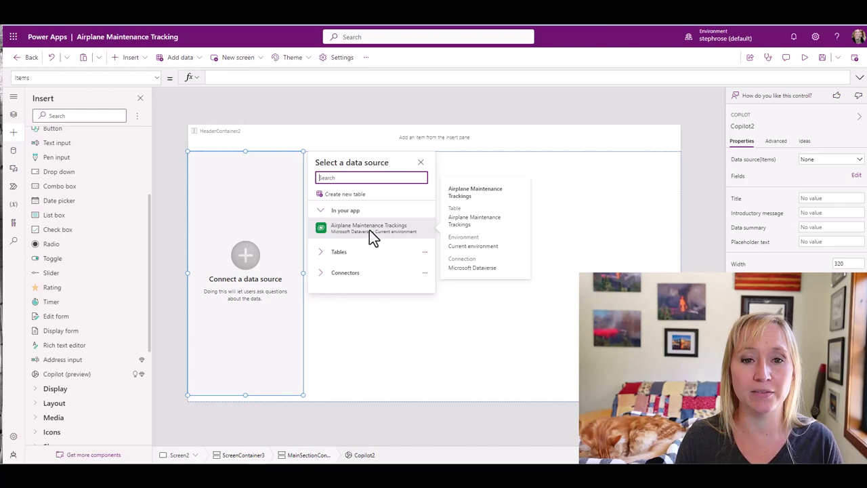
left_click(370, 230)
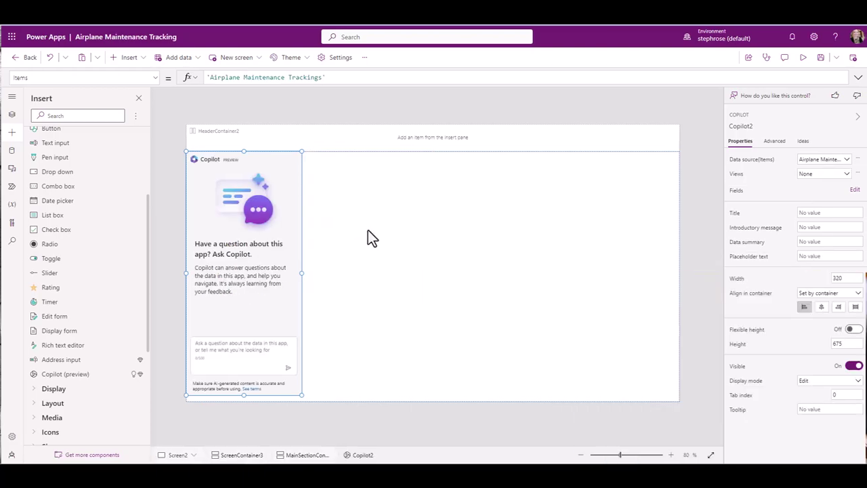
Stretch the Copilot control across the full width of its container and preview the app
left_click(856, 309)
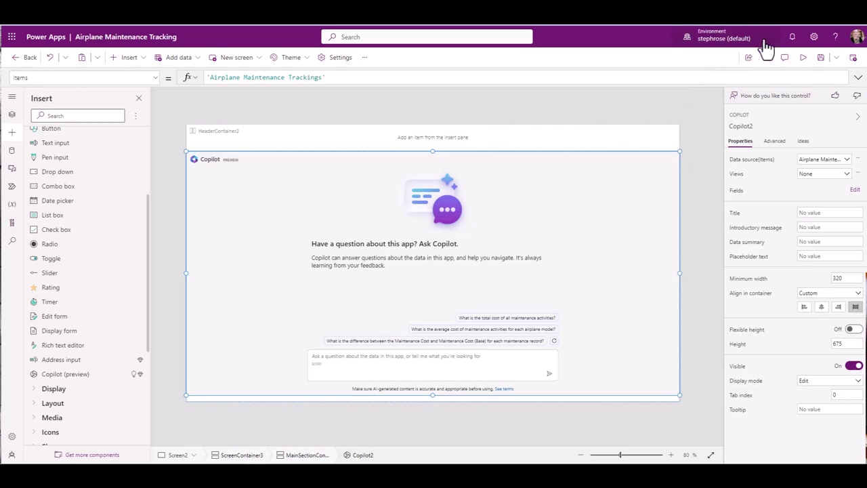
left_click(802, 58)
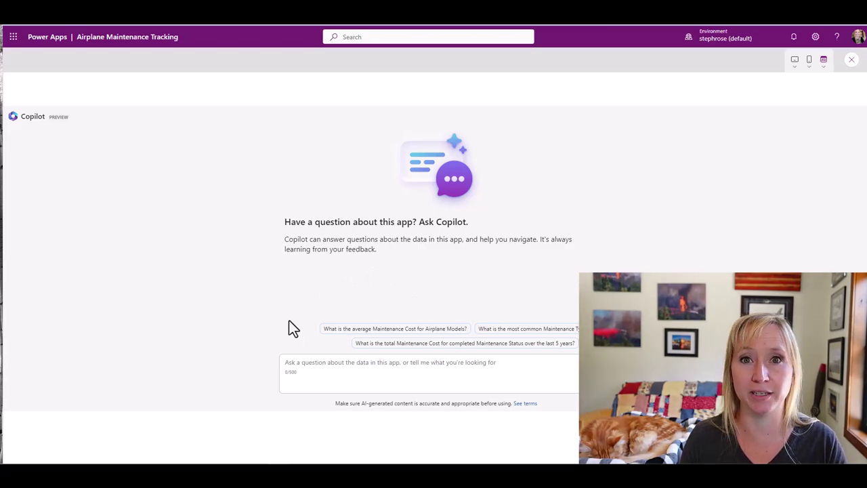
Ask the Copilot control in the preview how many entries are in a waiting on parts status
left_click(299, 383)
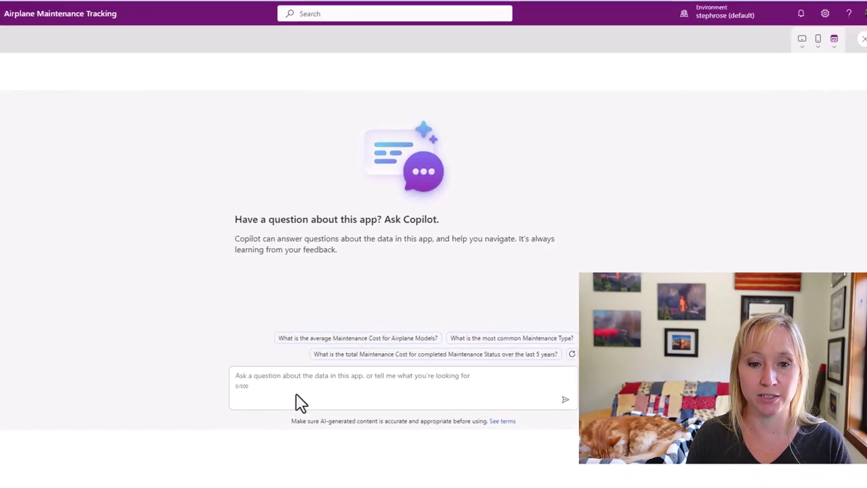
type("how ma")
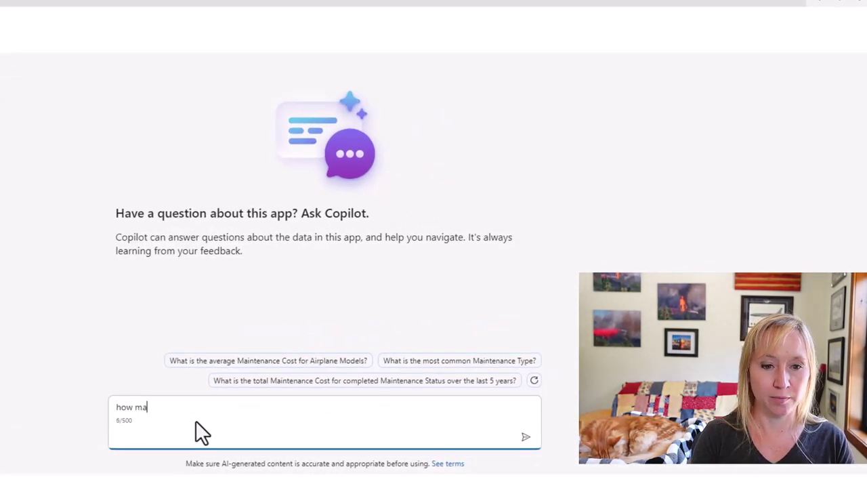
type("ny are in a ")
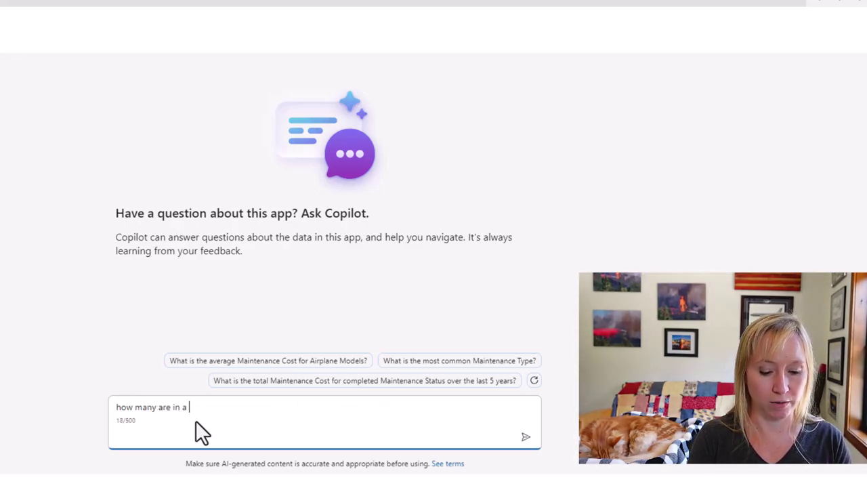
type("wiating on")
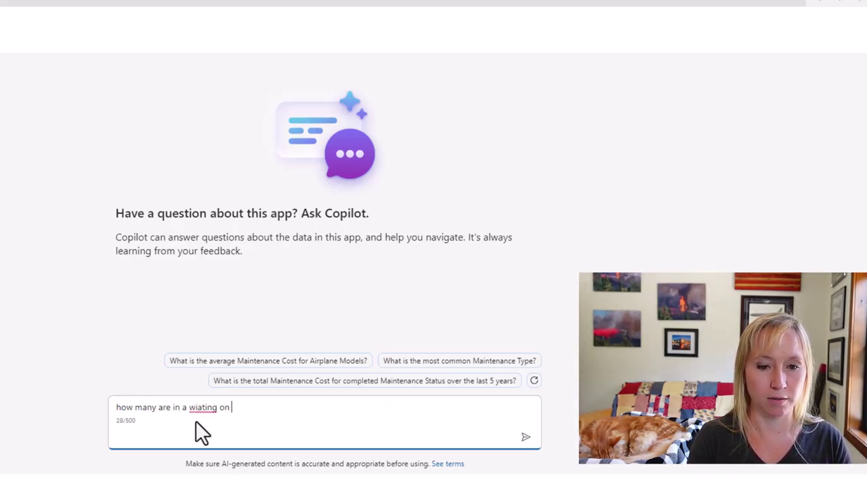
type(" parts statu")
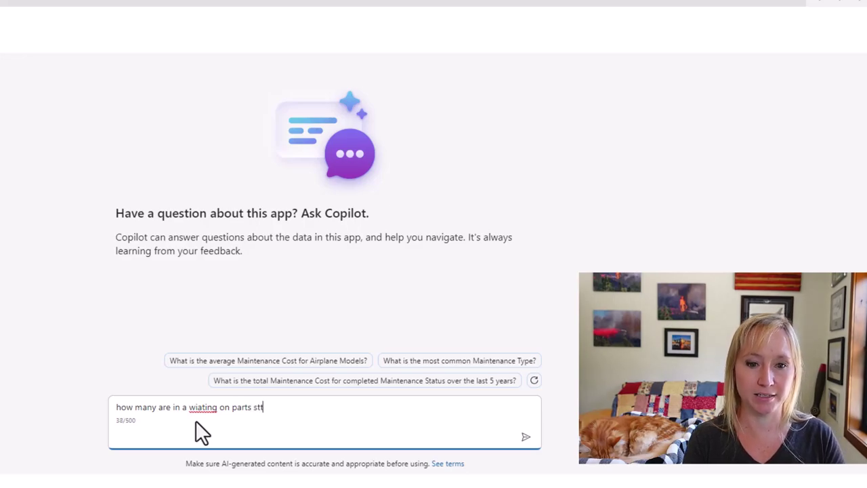
key("BackSpace")
key("BackSpace")
key("BackSpace")
type("atus")
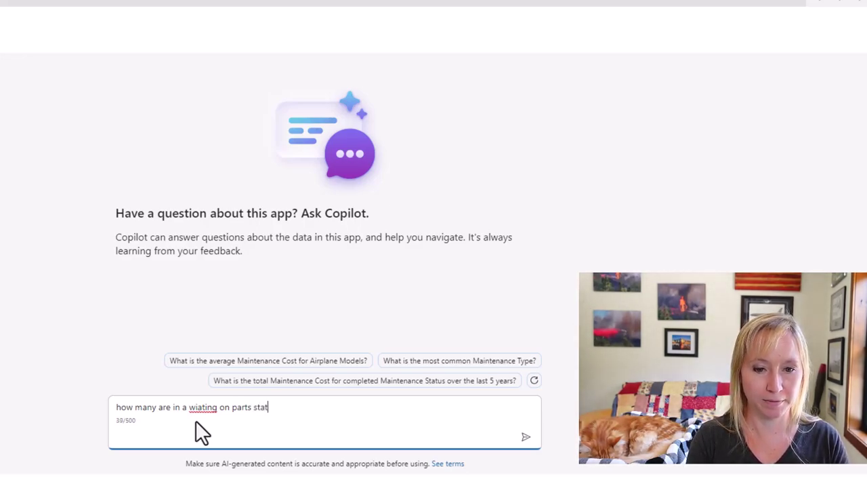
key("Return")
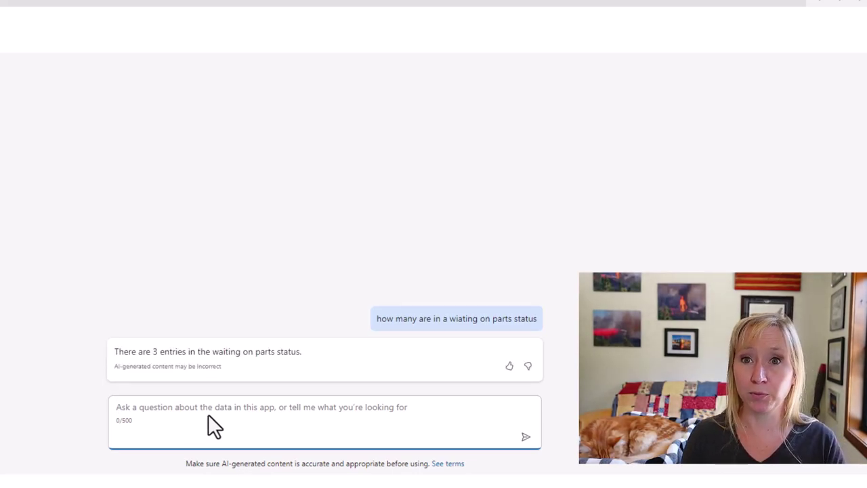
Ask the Copilot control in the preview what the average cost of repairs is
type("what is the average ")
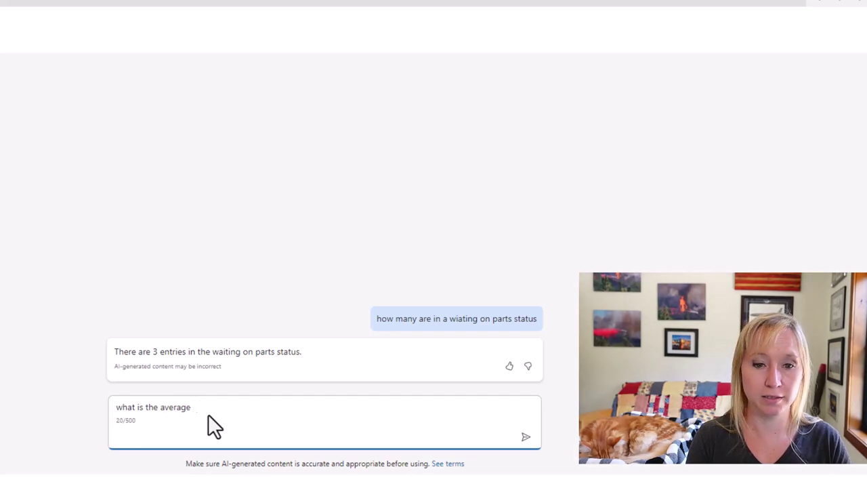
type("oost of repairs")
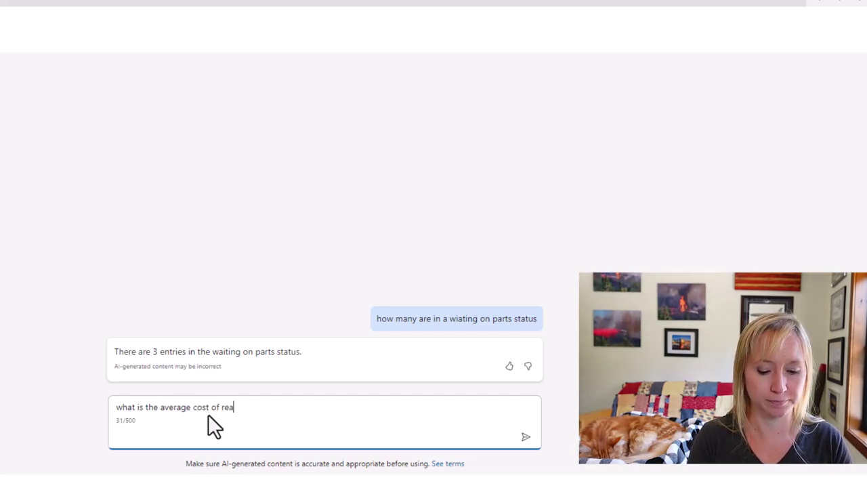
key("Return")
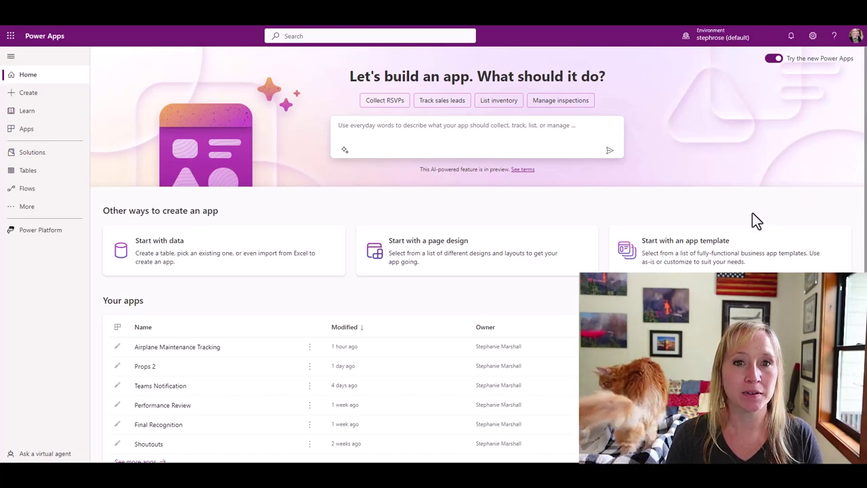
Create an app from external SharePoint data, using the Duplicate Entries list on the Maine Coon Tech site
left_click(264, 260)
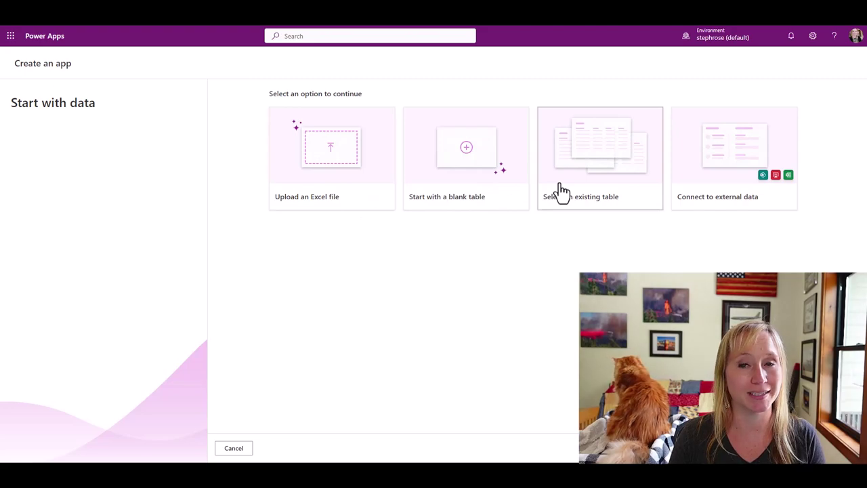
left_click(735, 180)
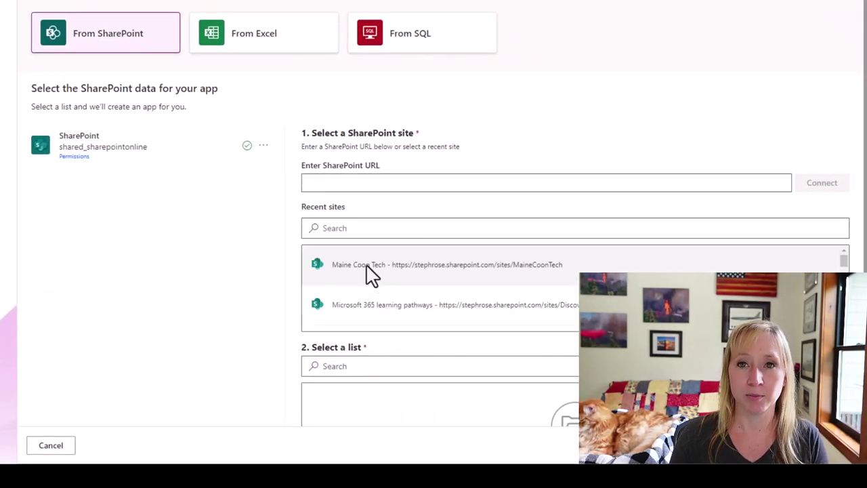
left_click(369, 274)
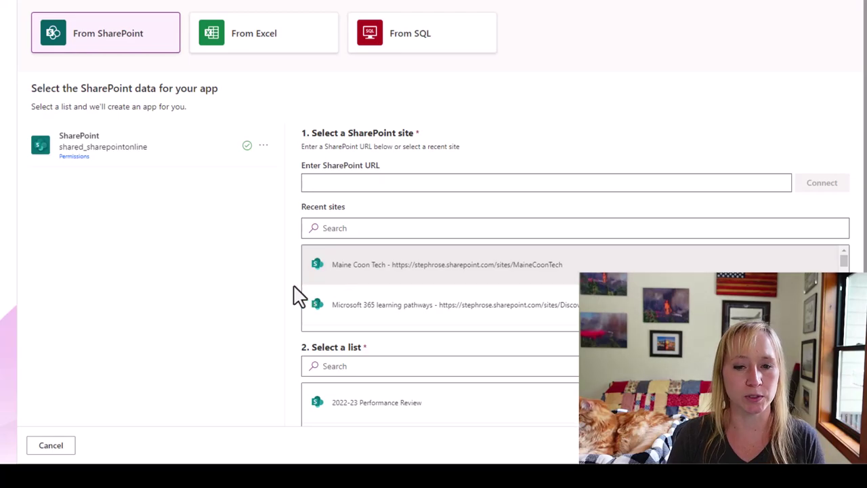
scroll(294, 298, "down", 1)
left_click(413, 388)
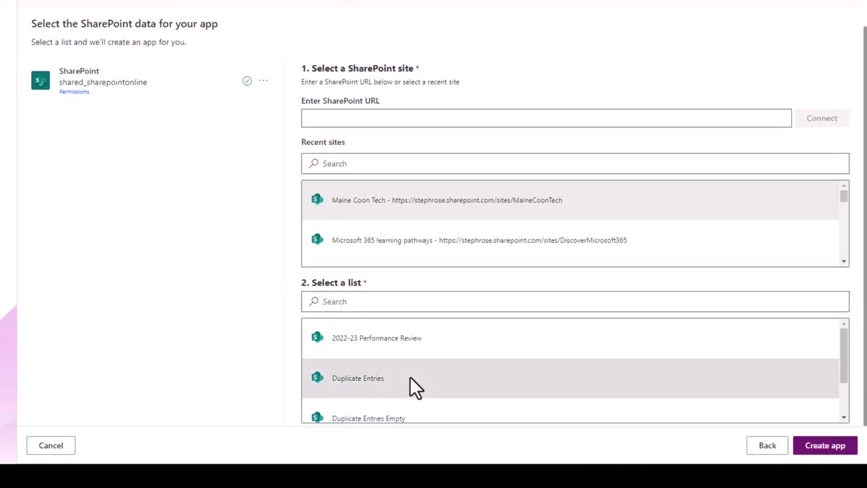
left_click(839, 453)
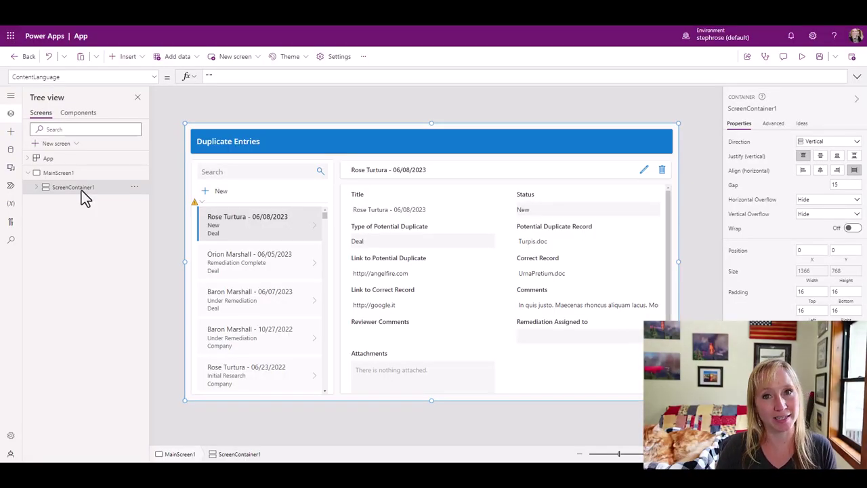
Expand all elements nested in ScreenContainer1, and preview the generated Duplicate Entries app before returning to the editor
right_click(81, 190)
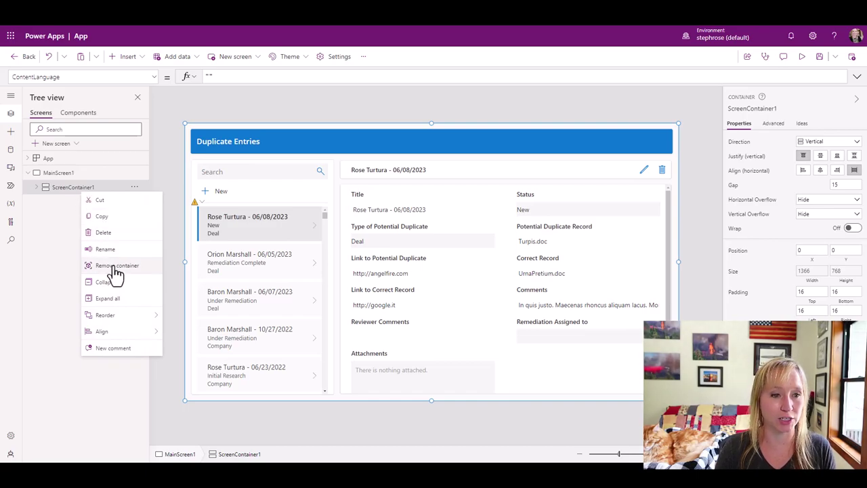
left_click(111, 300)
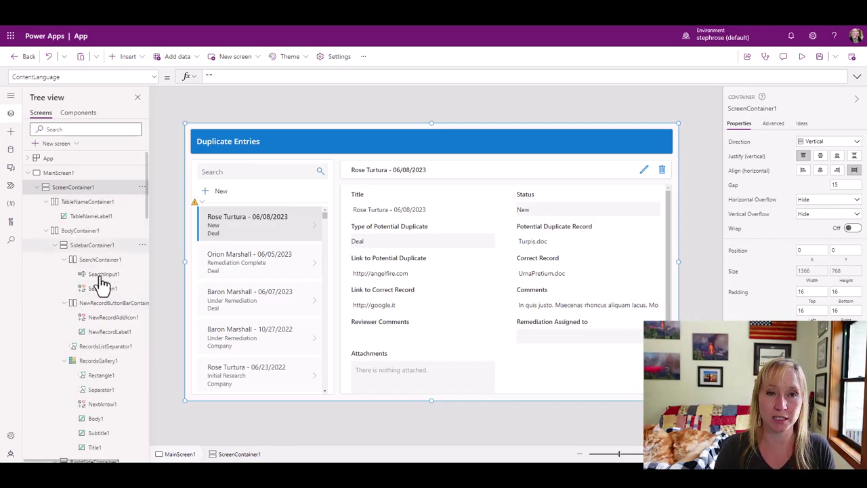
left_click(801, 63)
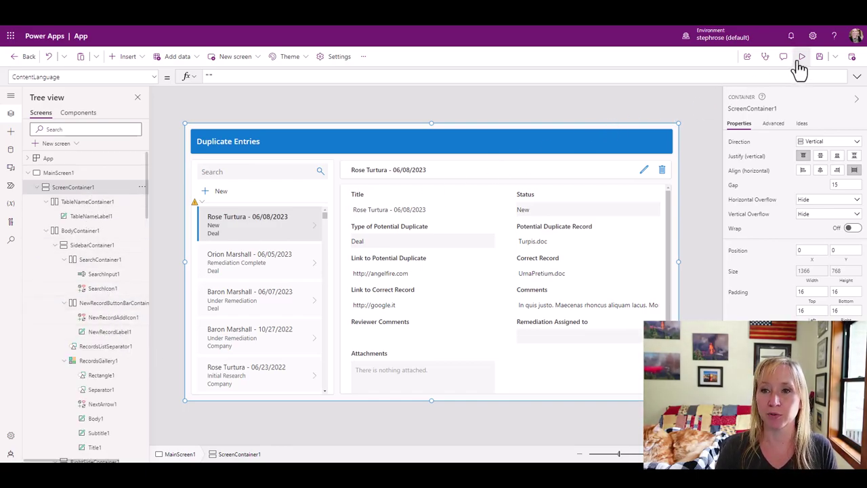
left_click(581, 141)
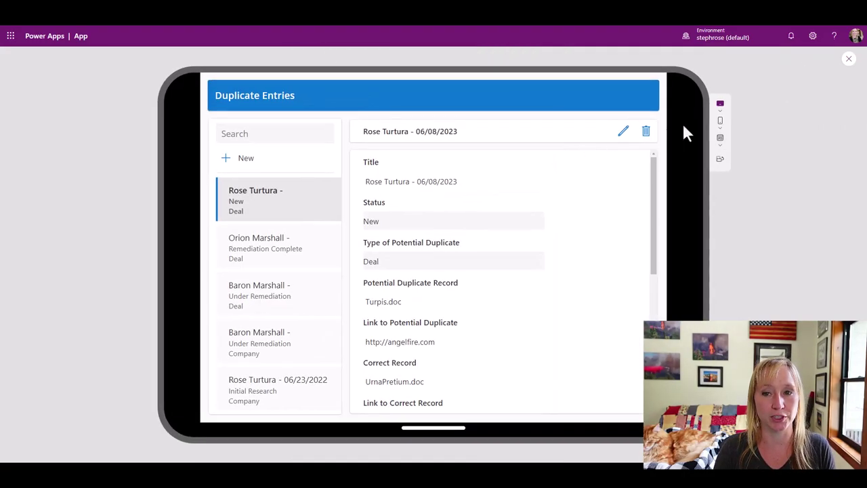
left_click(849, 59)
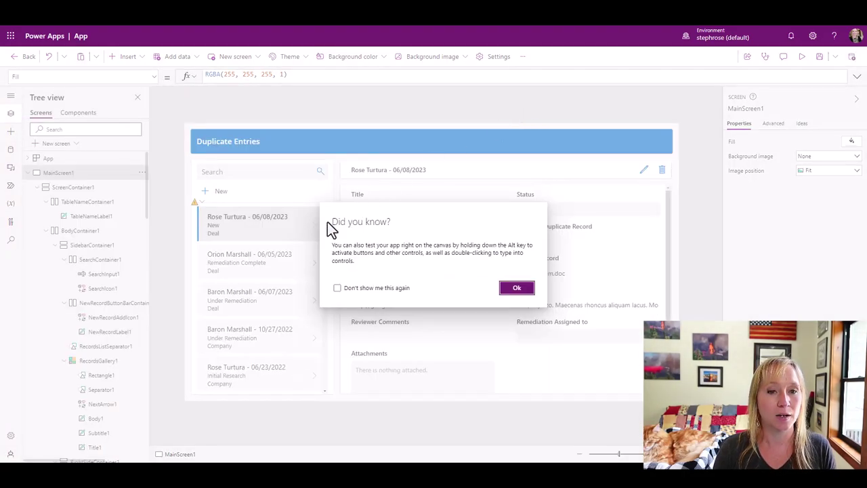
left_click(399, 288)
left_click(512, 289)
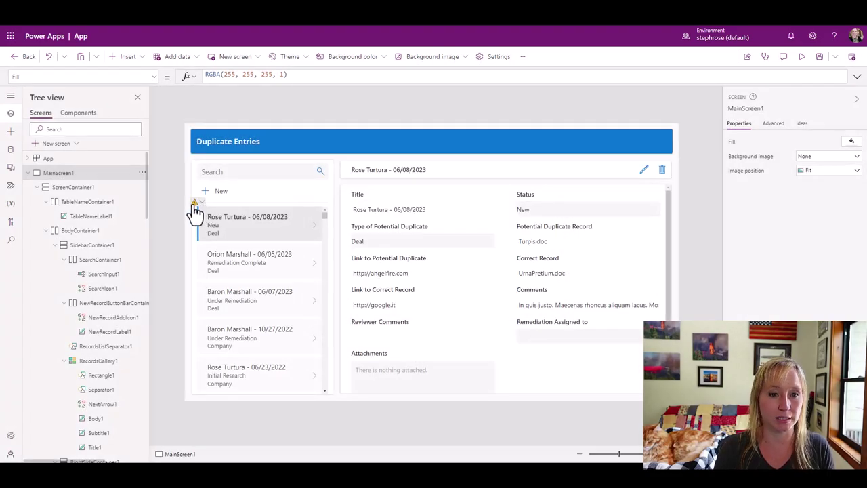
mouse_move(195, 211)
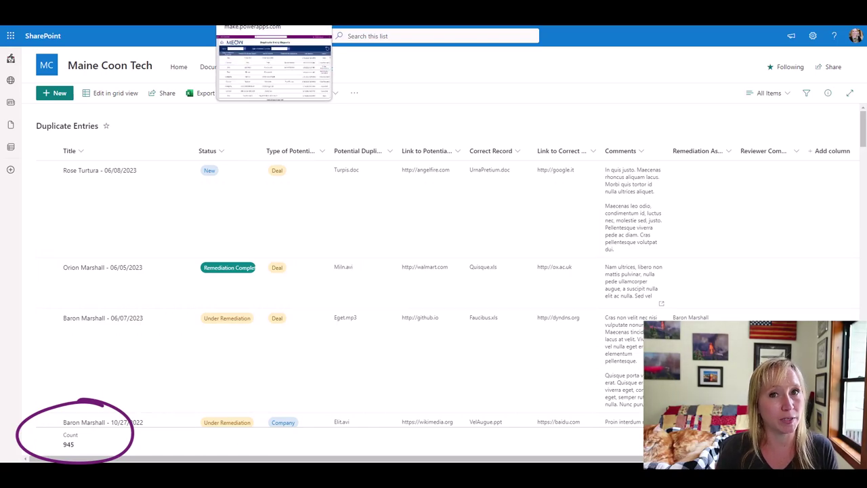
Switch to the Teams Notification app preview and filter its Duplicate Entry Reports by Under Remediation status and an assignee's first name
left_click(273, 24)
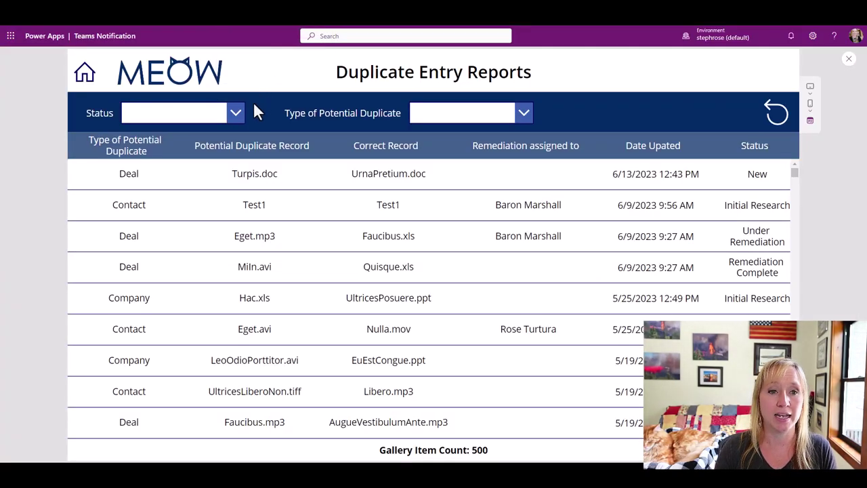
left_click(175, 118)
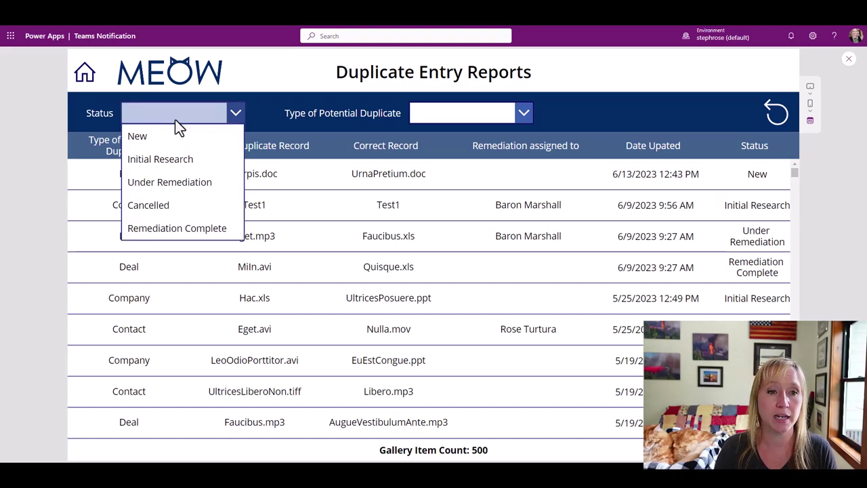
left_click(181, 179)
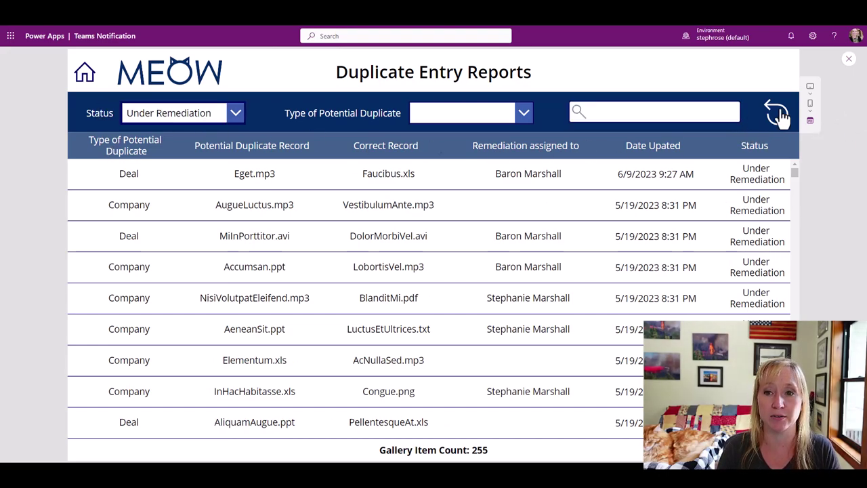
left_click(644, 110)
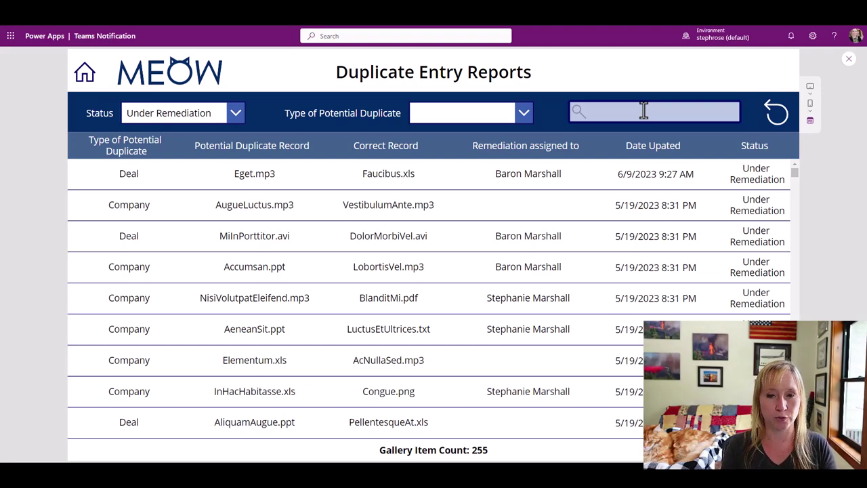
type("rose")
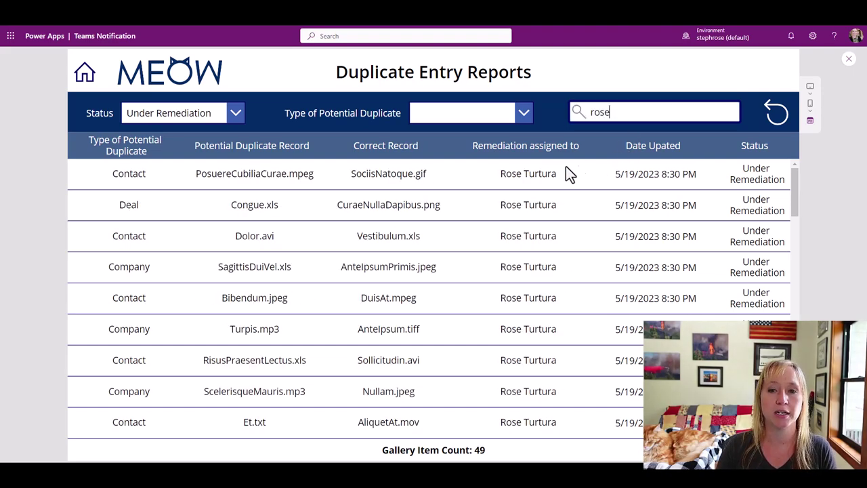